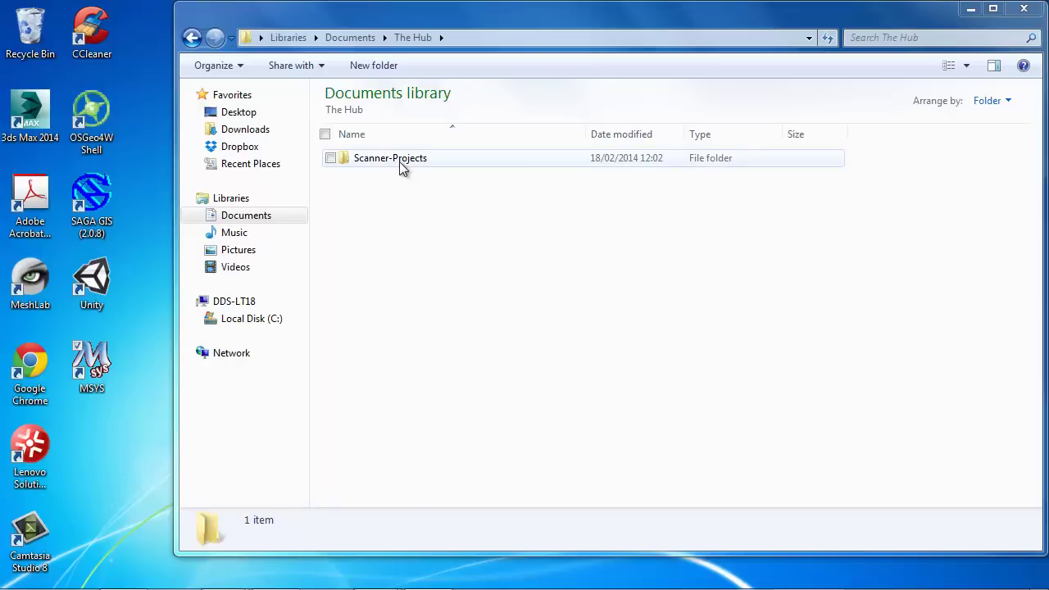
Step: Launch Cyclone 8.0.3 from the Start menu's Leica Geosystems program folder
left_click(27, 574)
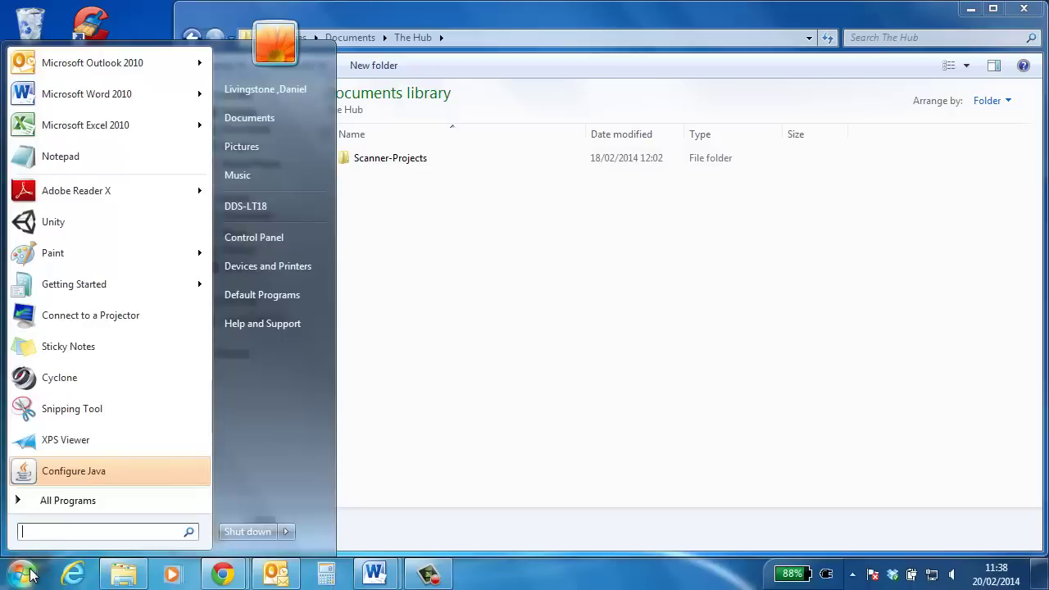
left_click(79, 500)
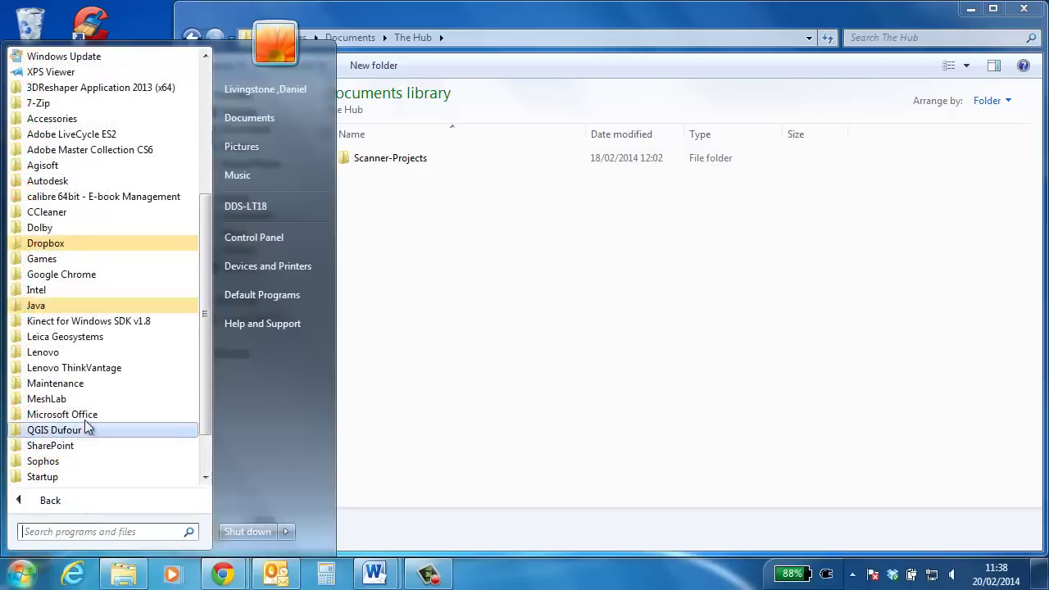
left_click(95, 343)
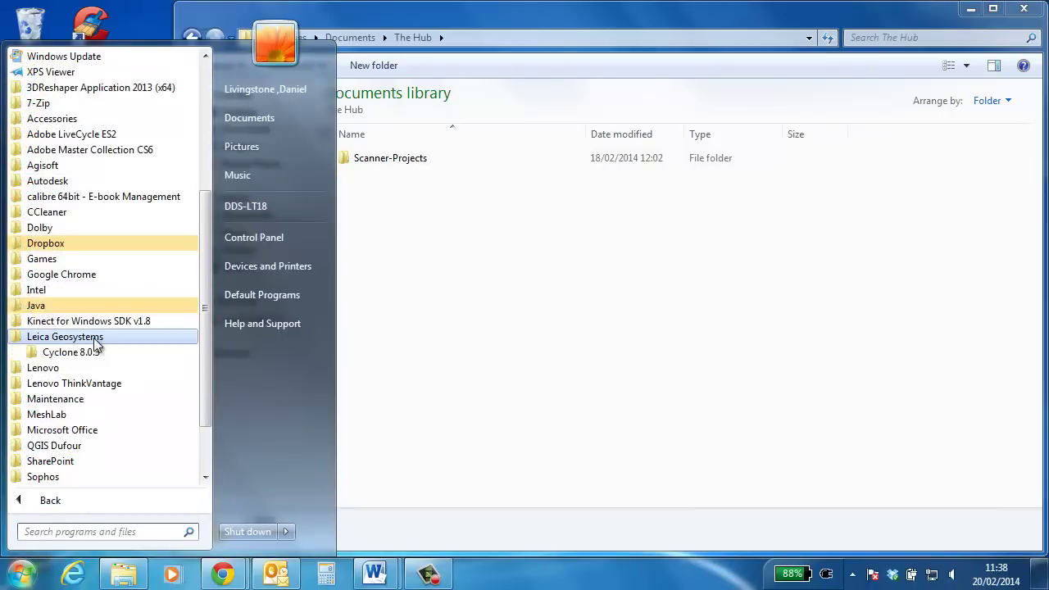
left_click(85, 354)
left_click(82, 382)
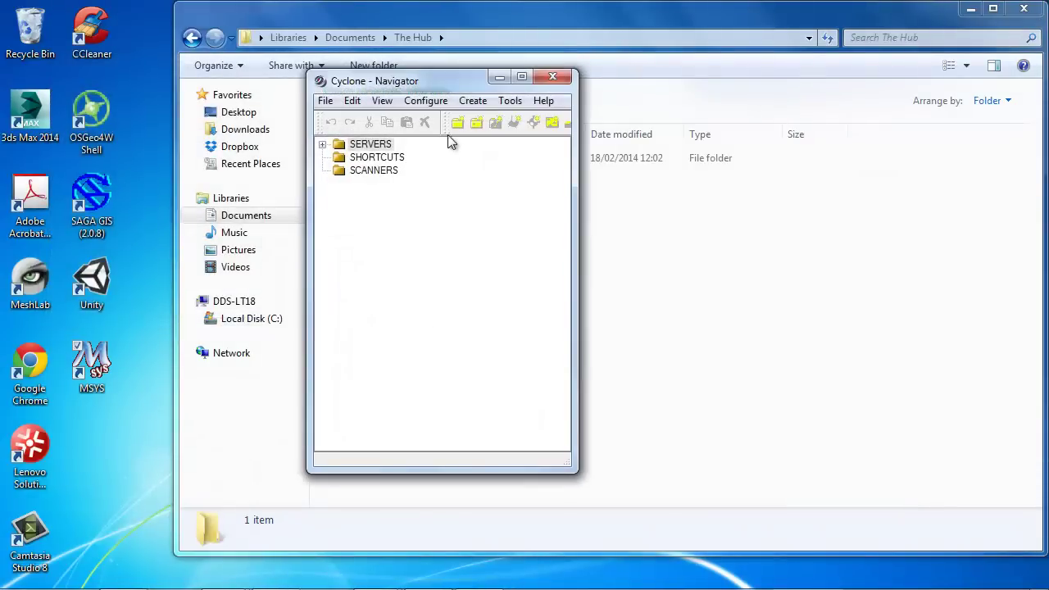
Step: Move the Navigator window and expand SERVERS to show DDS-LT18 and DDS-LT18 (unshared)
mouse_move(448, 85)
left_mouse_down()
mouse_move(430, 120)
mouse_move(439, 100)
left_mouse_up()
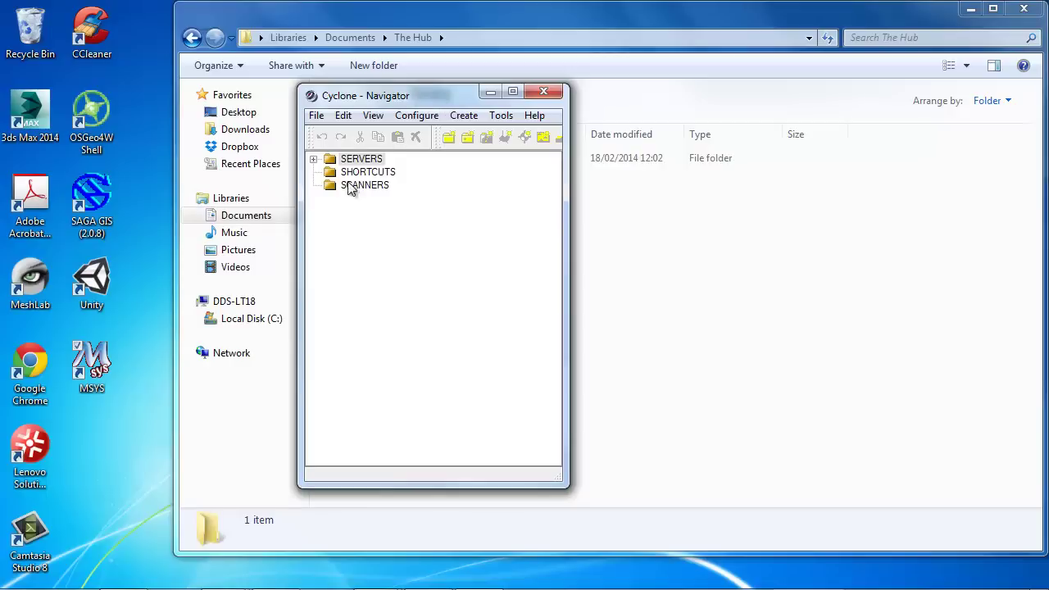
left_click(313, 160)
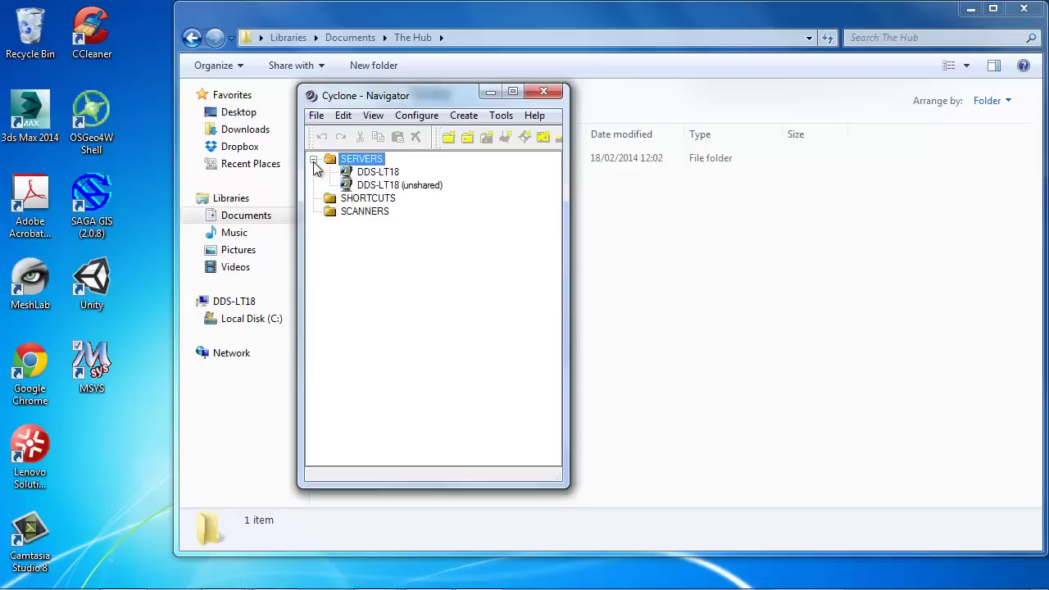
Step: Start adding a new database named 'The Hub' on the DDS-LT18 (unshared) server
right_click(389, 187)
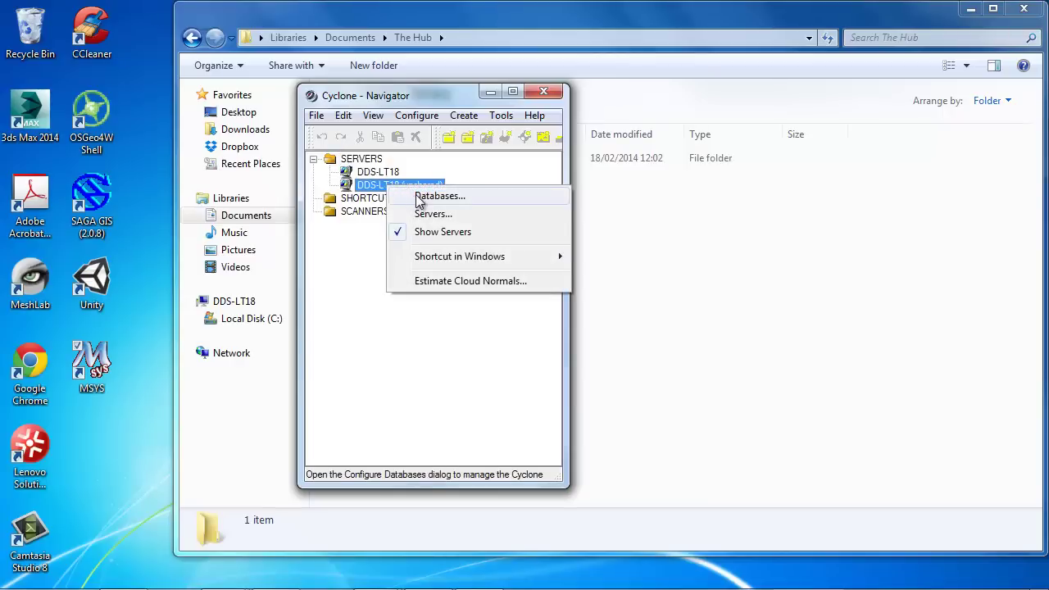
left_click(417, 197)
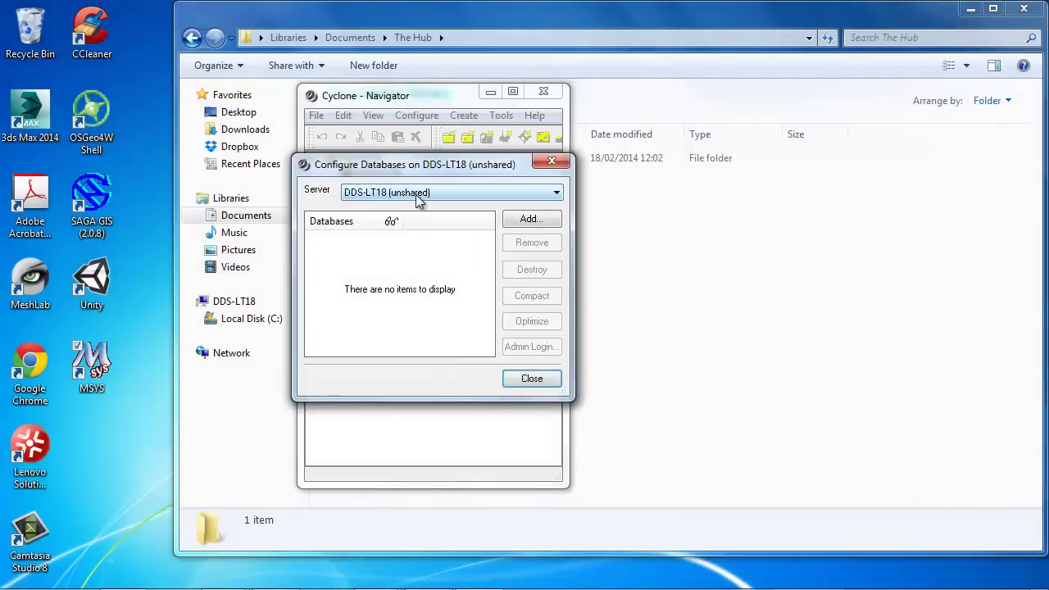
left_click(522, 222)
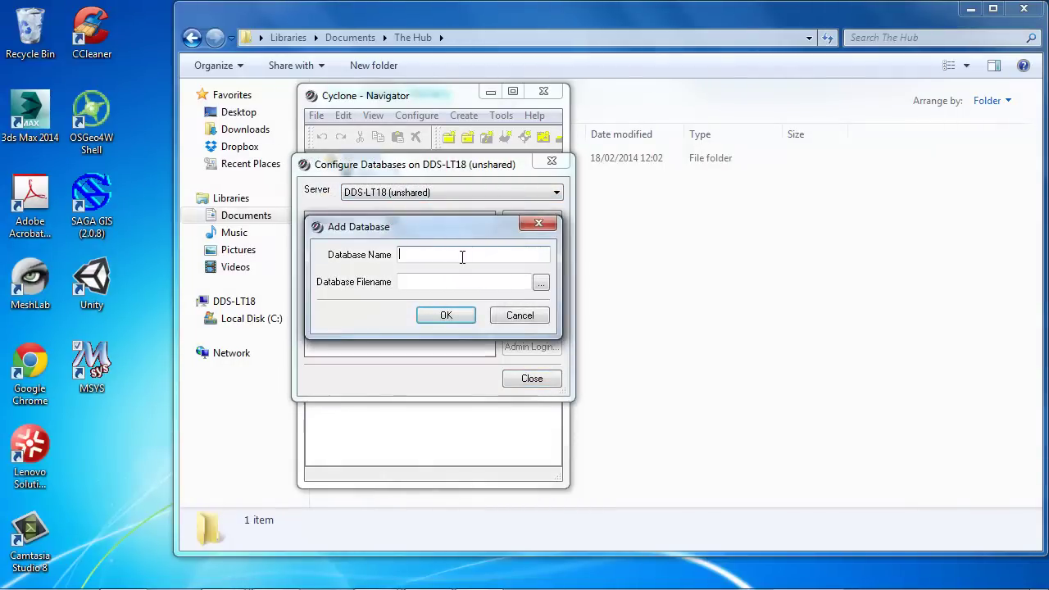
type("The Hub")
left_click(506, 283)
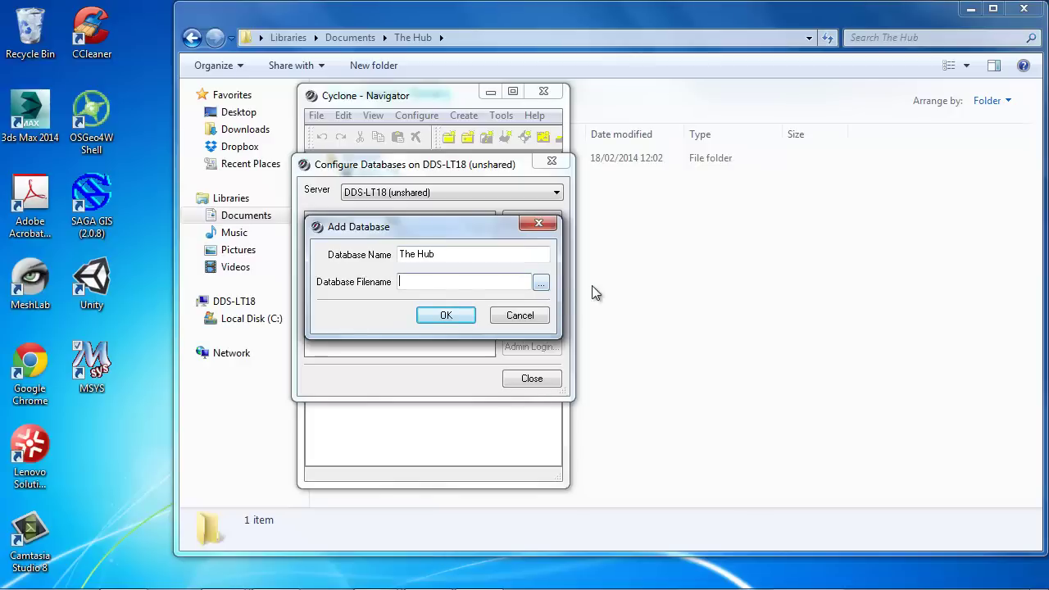
Step: Create a new folder 'the_hub' one level up and open it as the database location
left_click(541, 282)
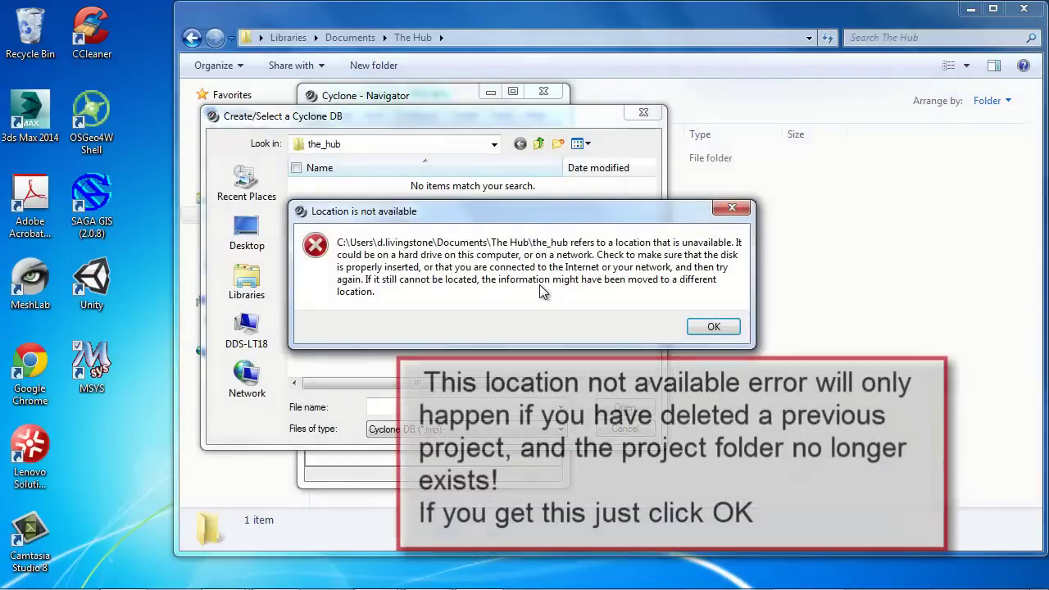
left_click(714, 327)
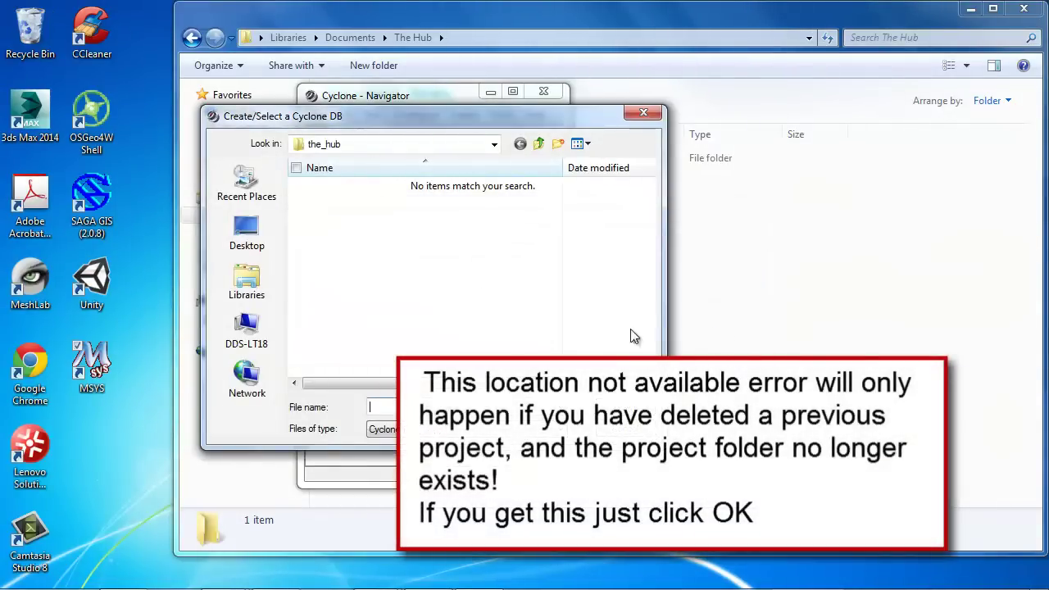
left_click(538, 143)
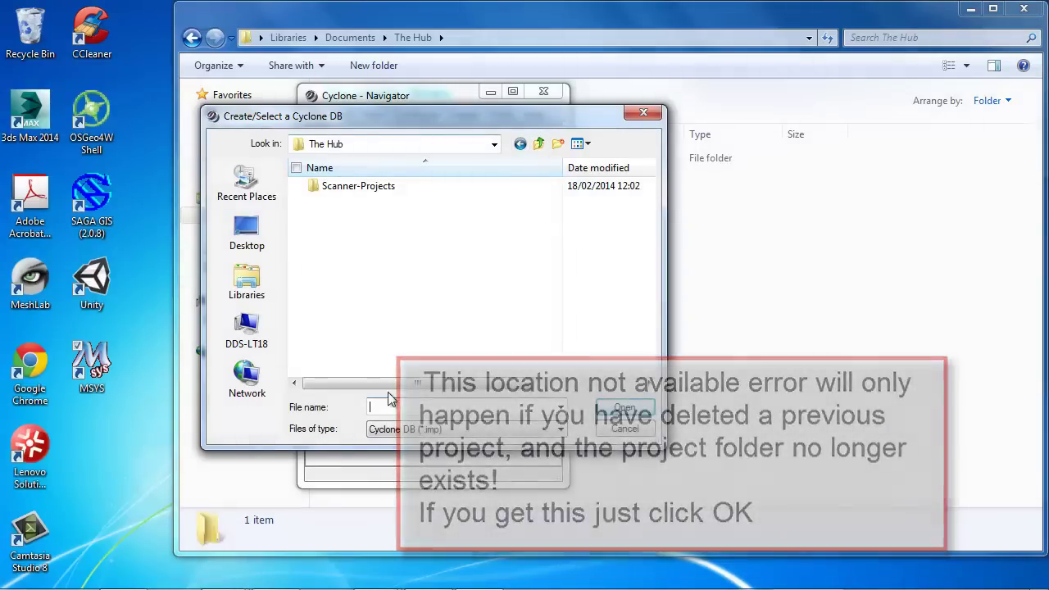
left_click(558, 145)
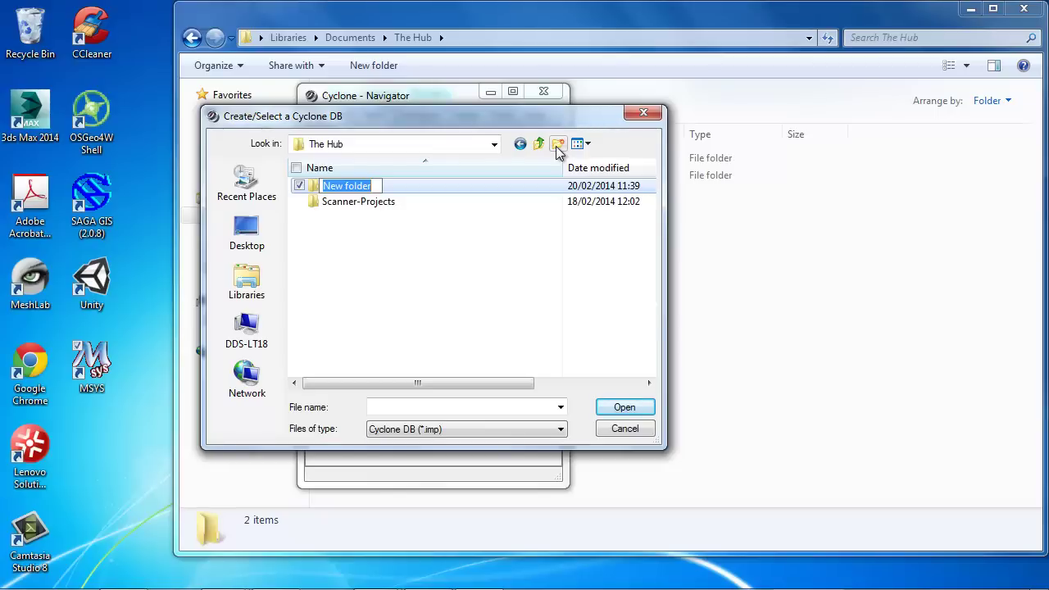
type("the_hub")
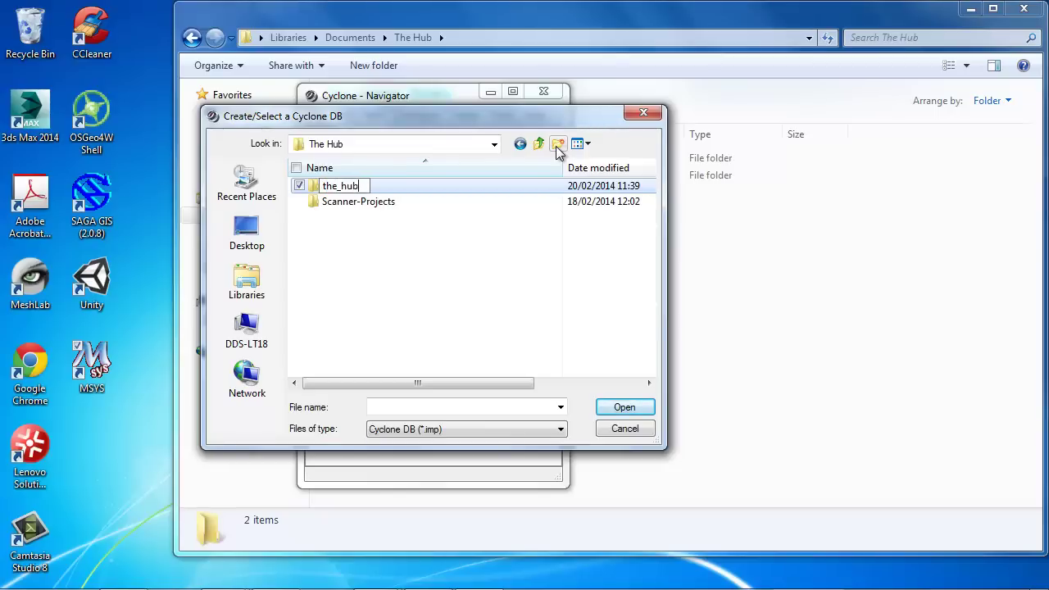
key("Return")
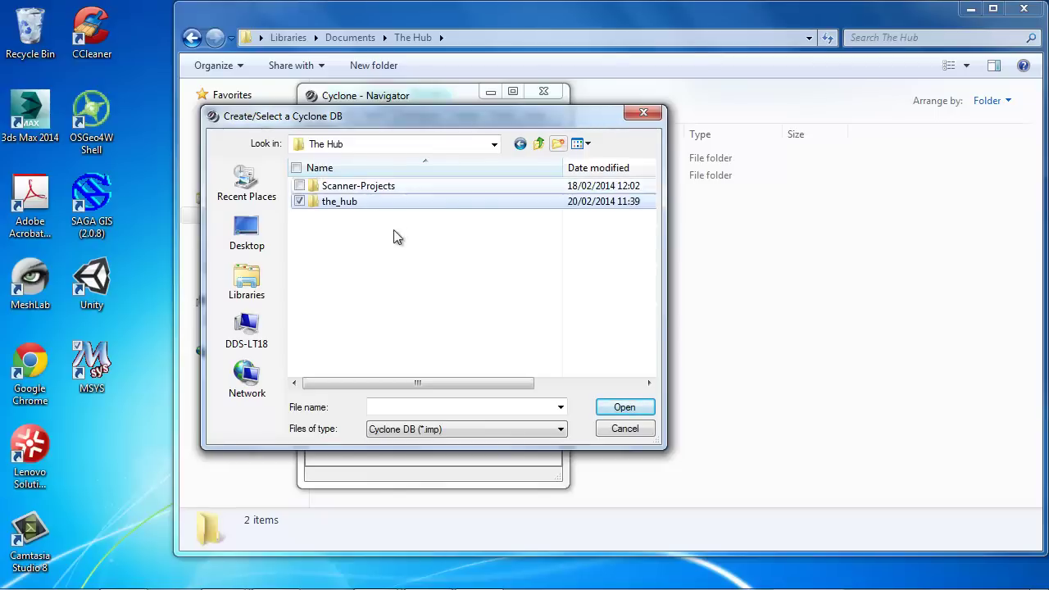
double_click(339, 201)
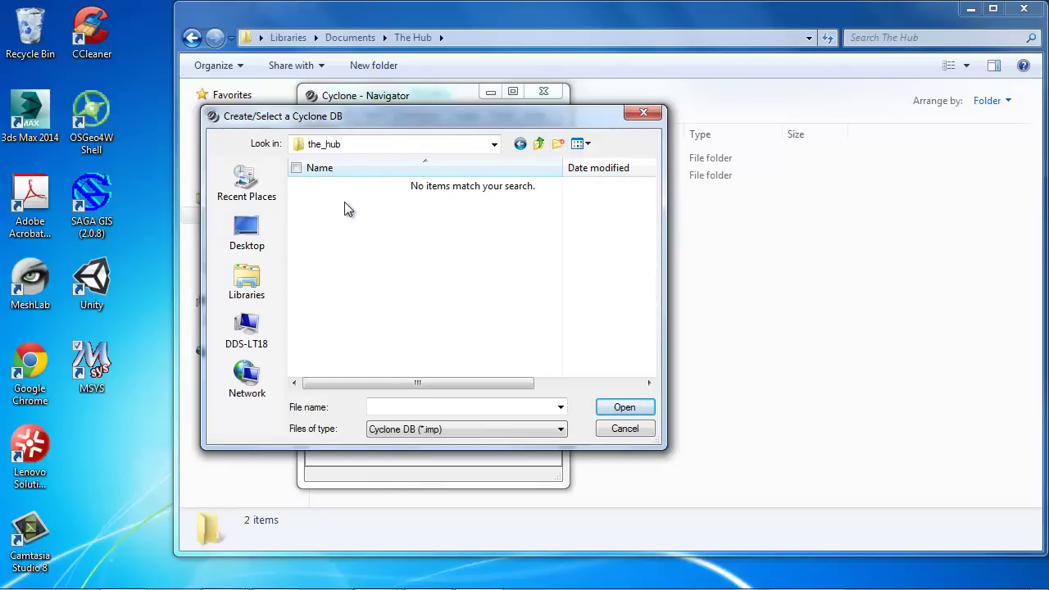
Step: Name the database file the_hub and confirm adding The Hub to the server
left_click(394, 410)
type("the_hu")
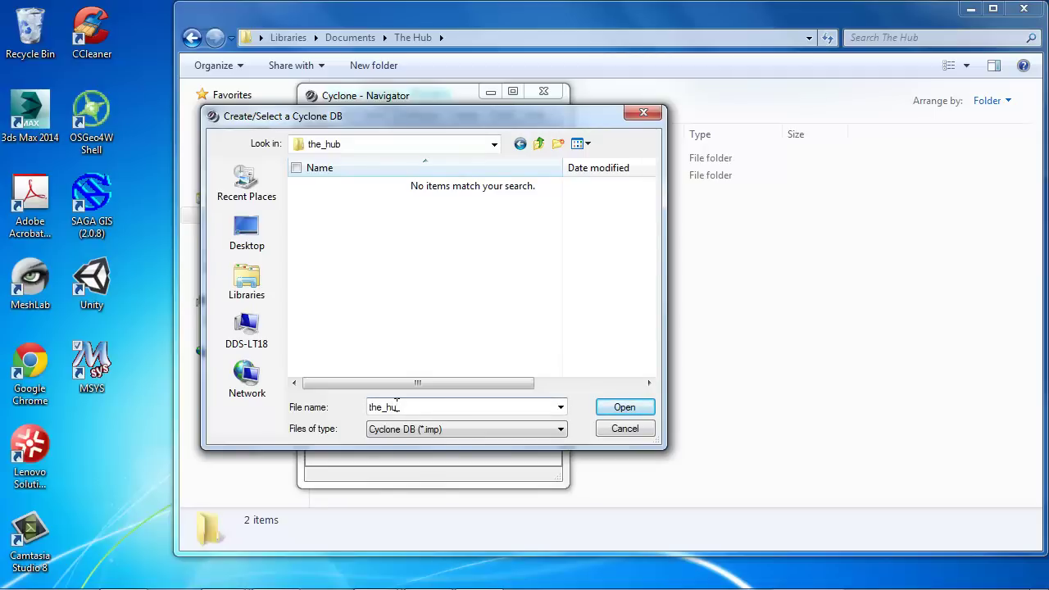
type("b")
left_click(625, 407)
left_click(631, 407)
left_click(456, 319)
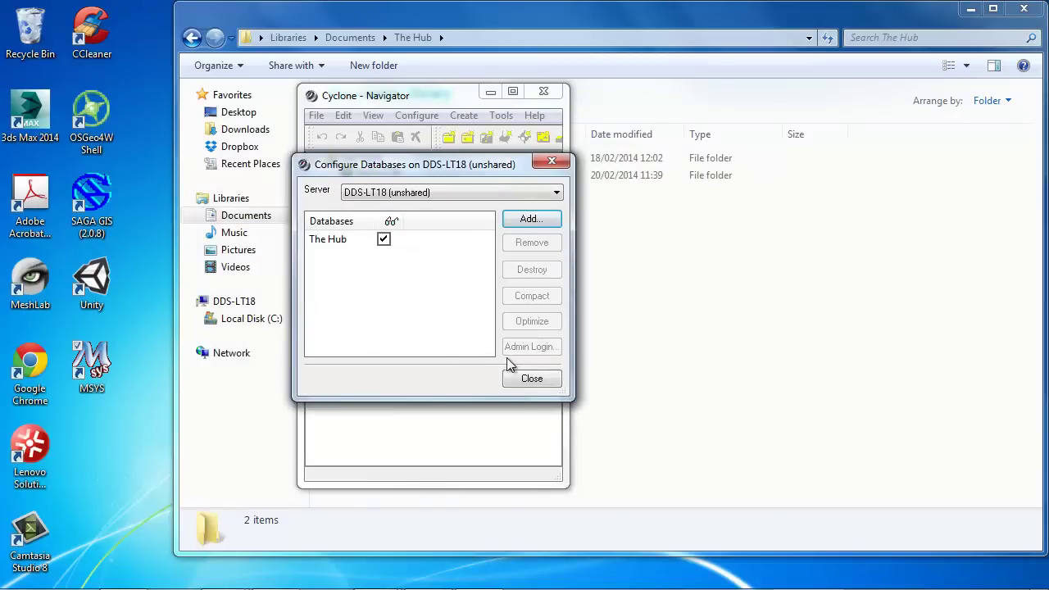
Step: Close the database list and start a ScanStation C10 project import into The Hub
left_click(521, 382)
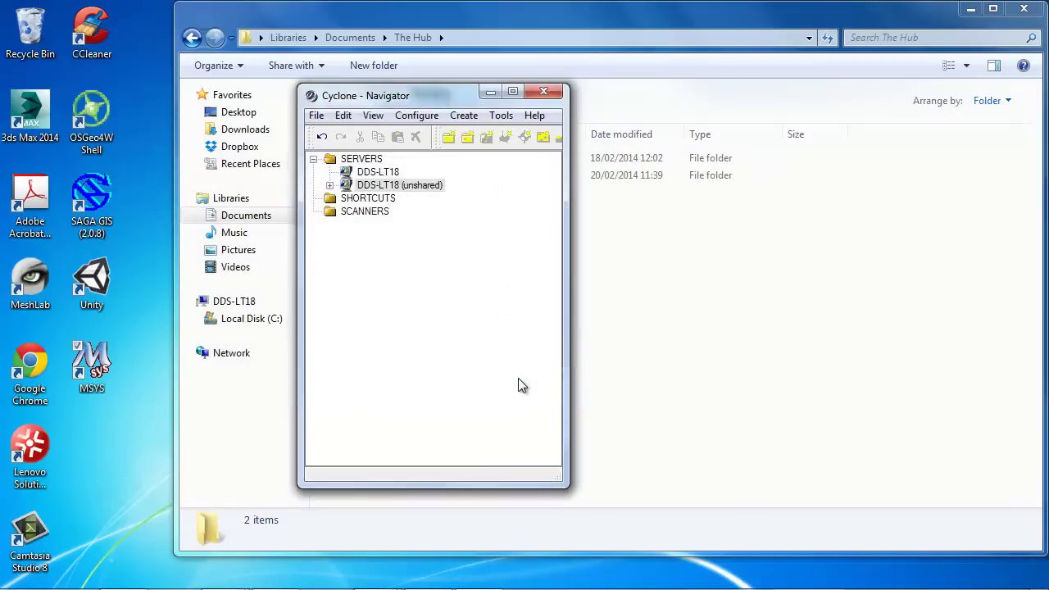
left_click(329, 185)
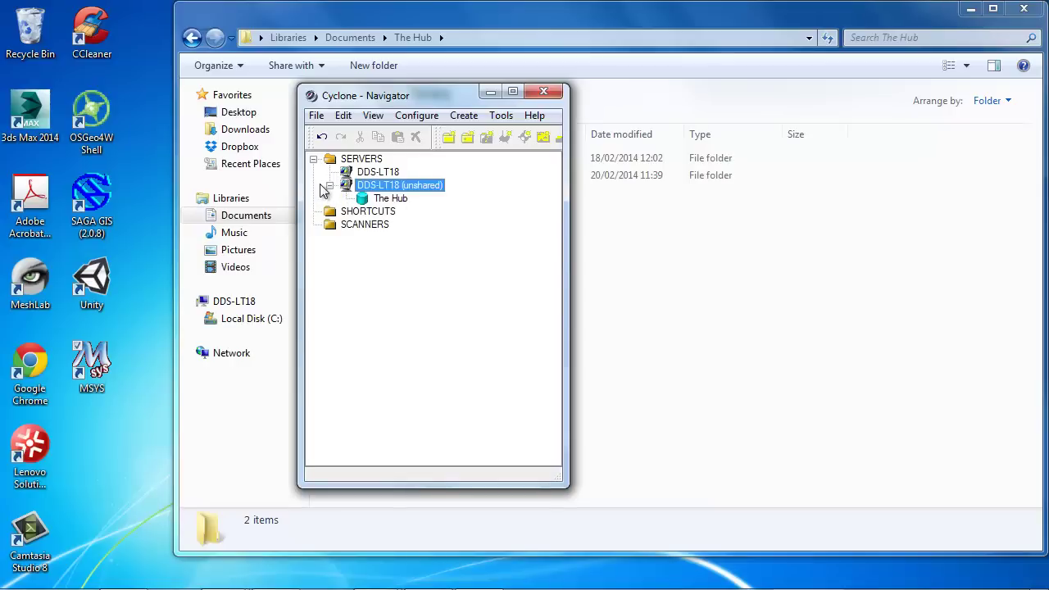
left_click(391, 199)
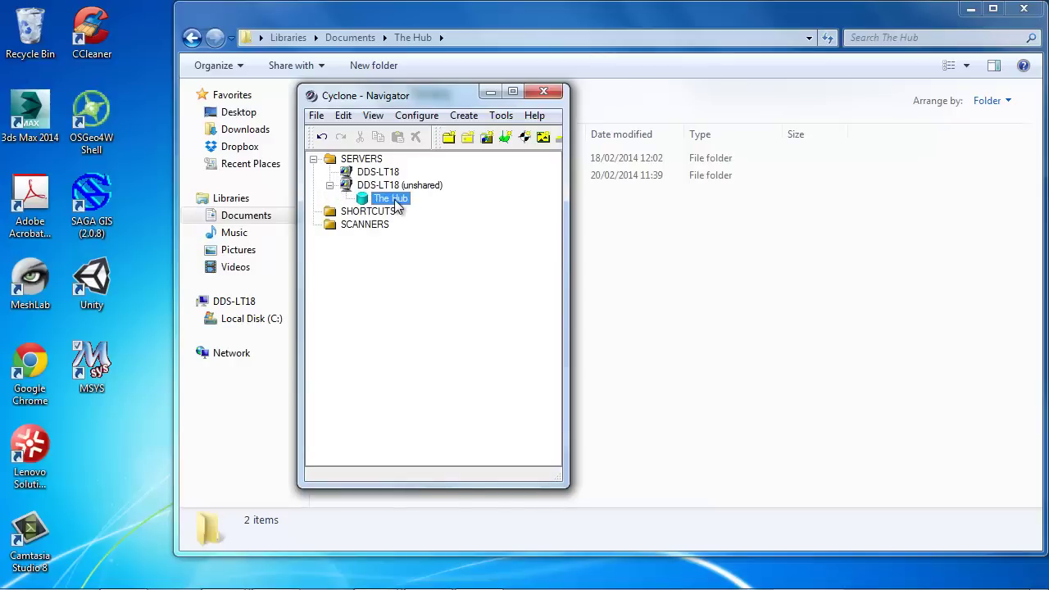
right_click(397, 205)
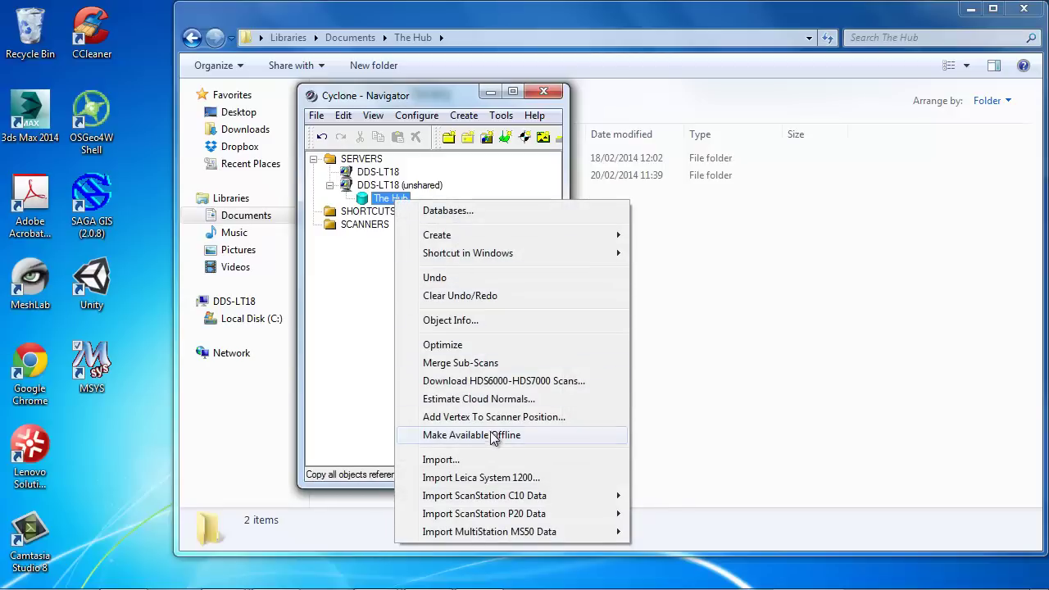
mouse_move(496, 497)
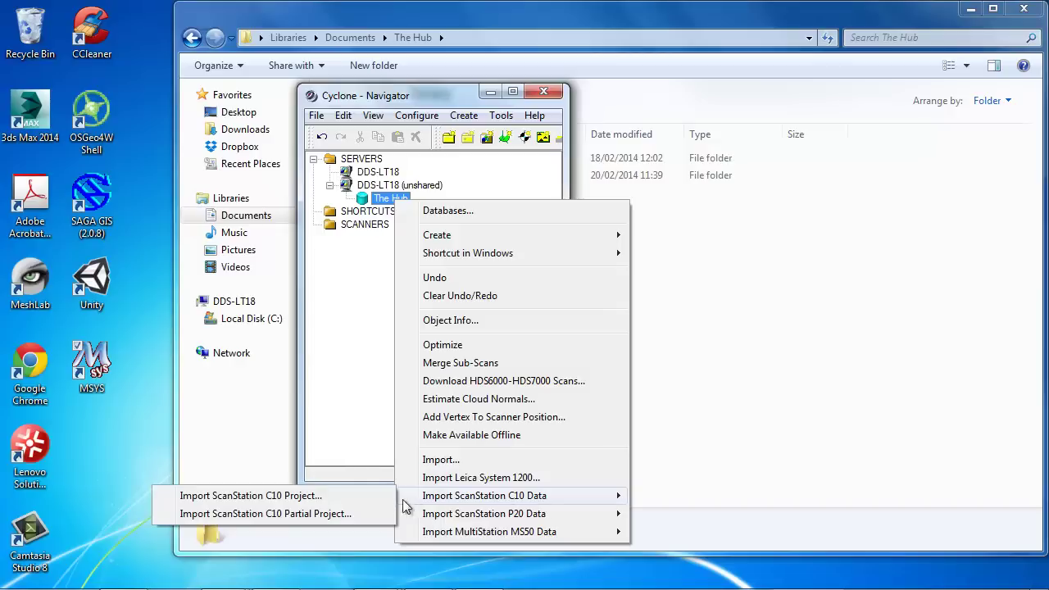
left_click(296, 497)
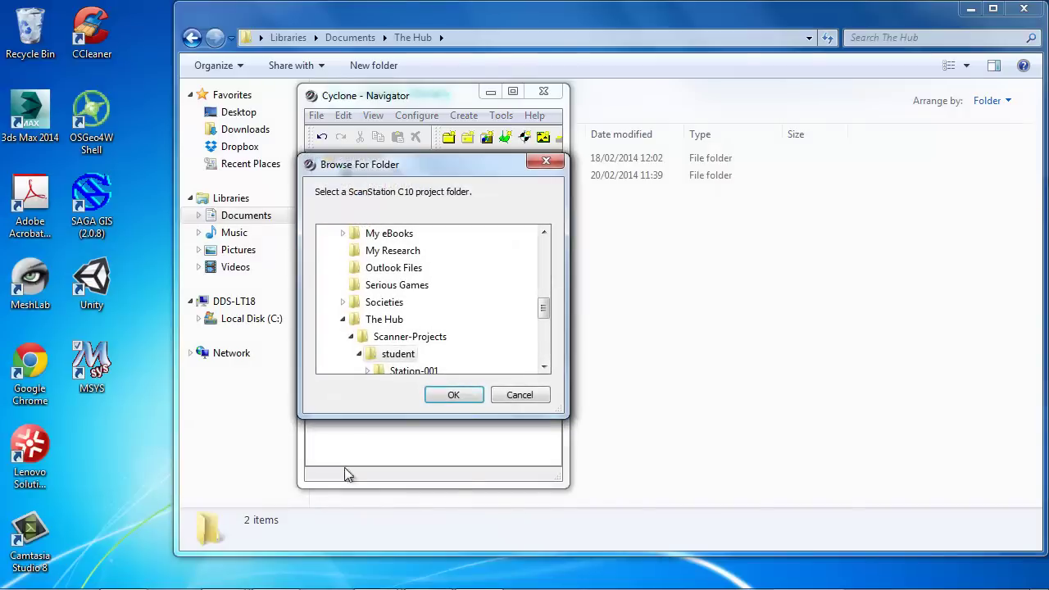
Step: Select the student folder under The Hub > Scanner-Projects as the C10 project
mouse_move(543, 304)
left_mouse_down()
mouse_move(544, 295)
mouse_move(543, 308)
left_mouse_up()
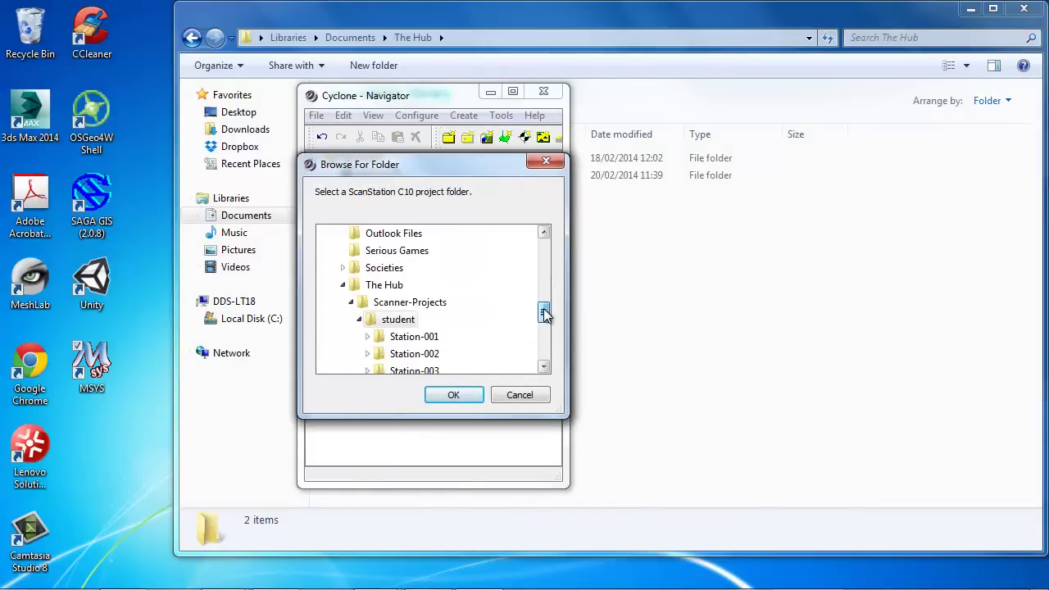
left_click(387, 288)
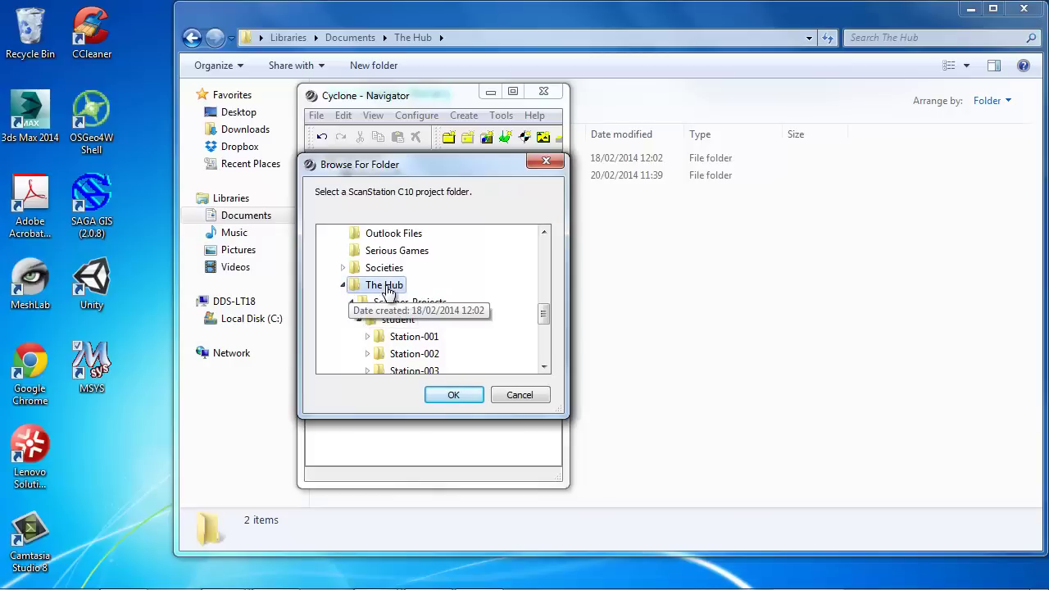
left_click(388, 304)
left_click(391, 321)
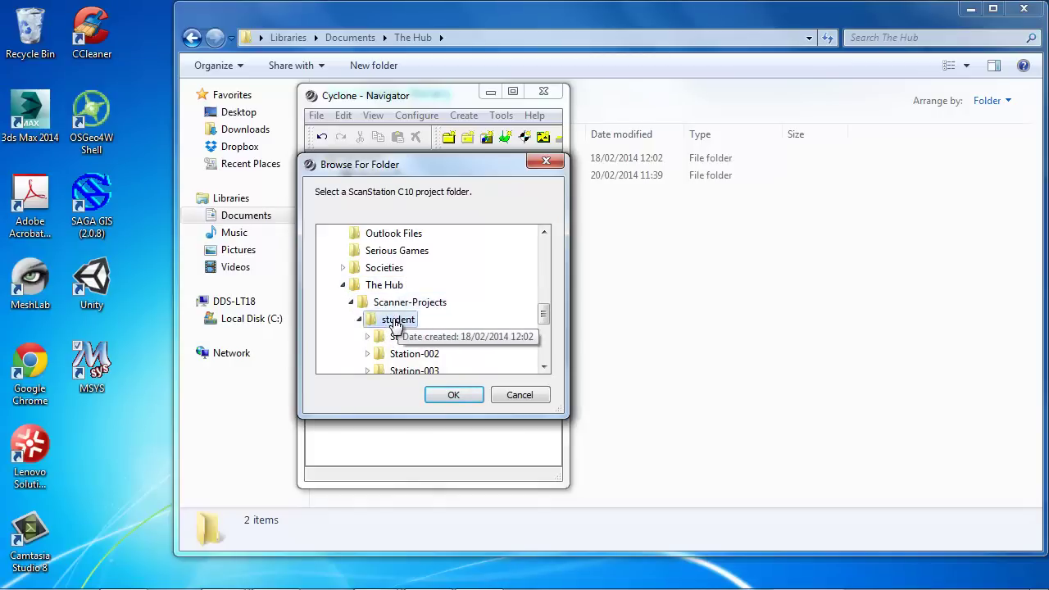
left_click(454, 399)
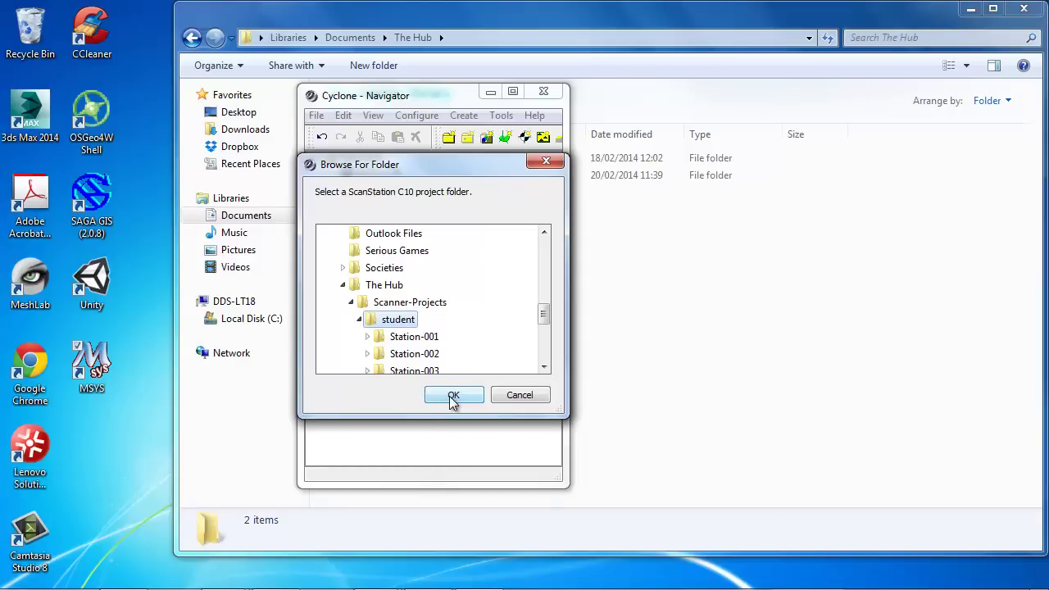
left_click_drag(544, 314, 545, 330)
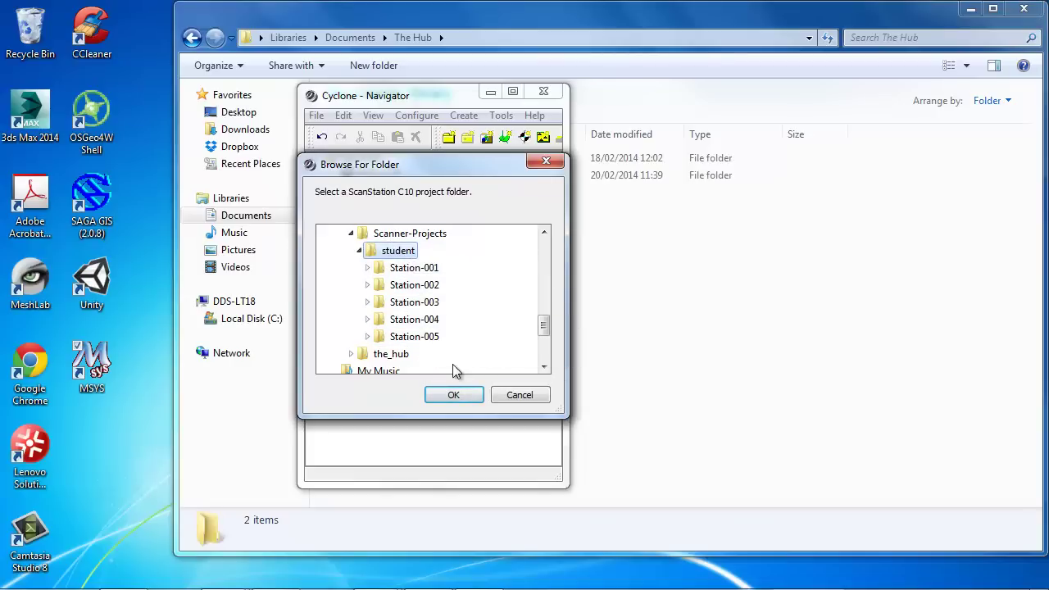
Step: Confirm the student folder and run the import with the default options
left_click(454, 397)
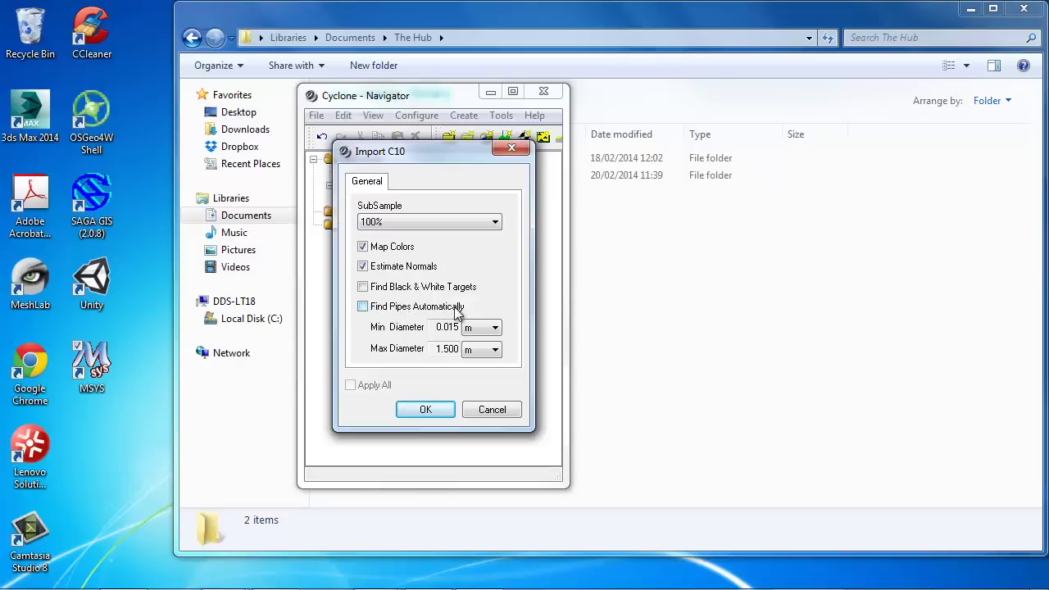
left_click(426, 410)
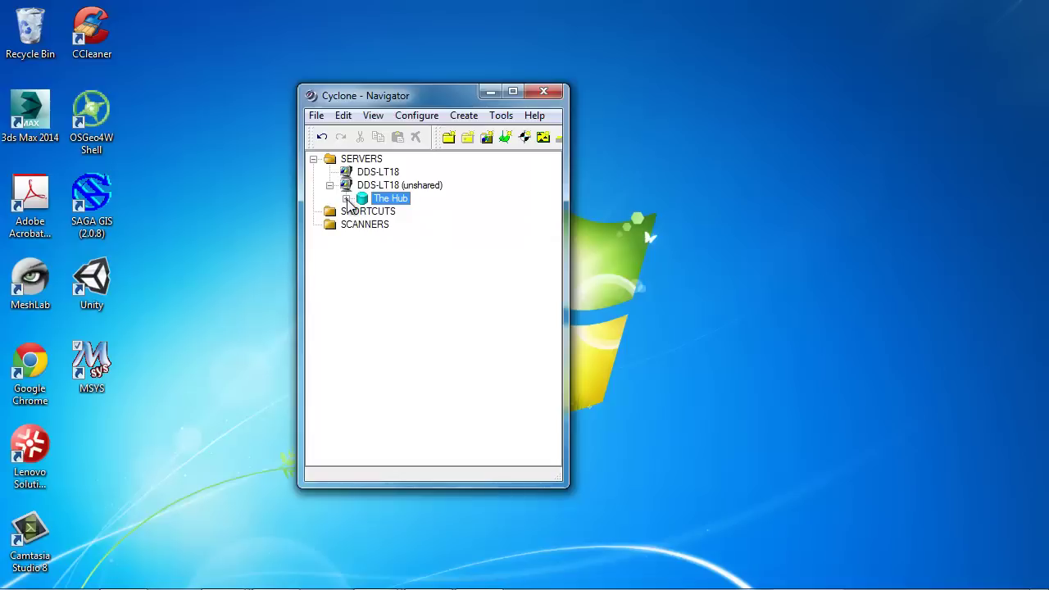
Step: Expand The Hub, student, and Station-001 to Station-005 to reveal scans SW-001 to SW-005
left_click(346, 199)
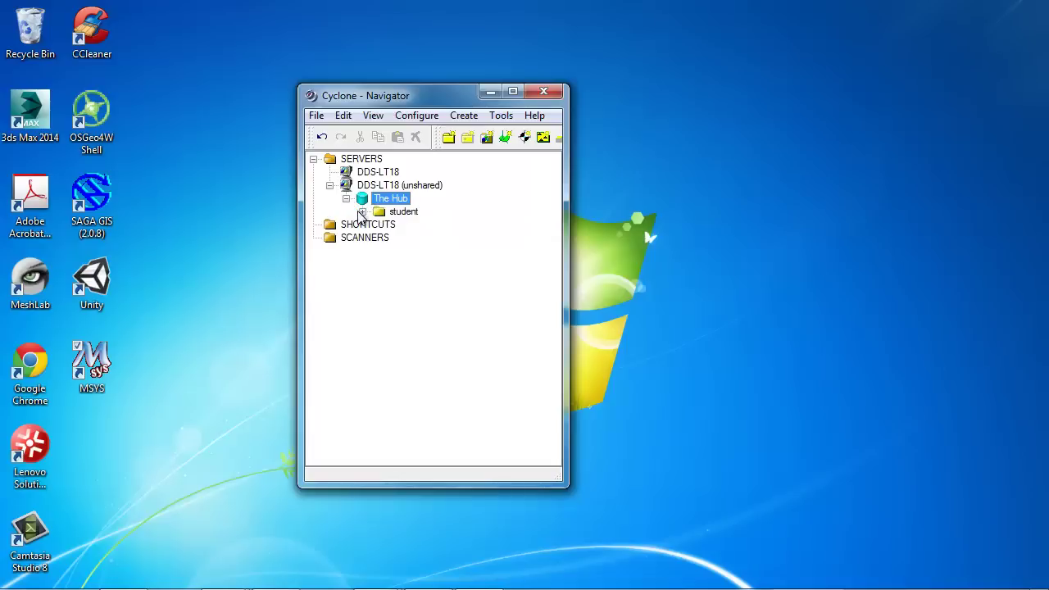
left_click(362, 212)
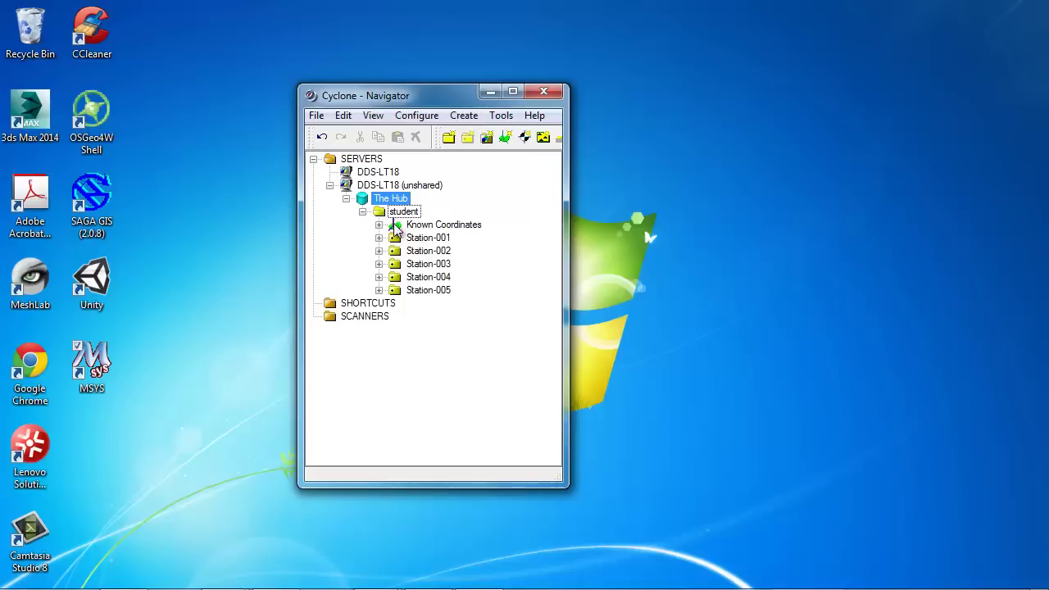
left_click(380, 225)
left_click(378, 224)
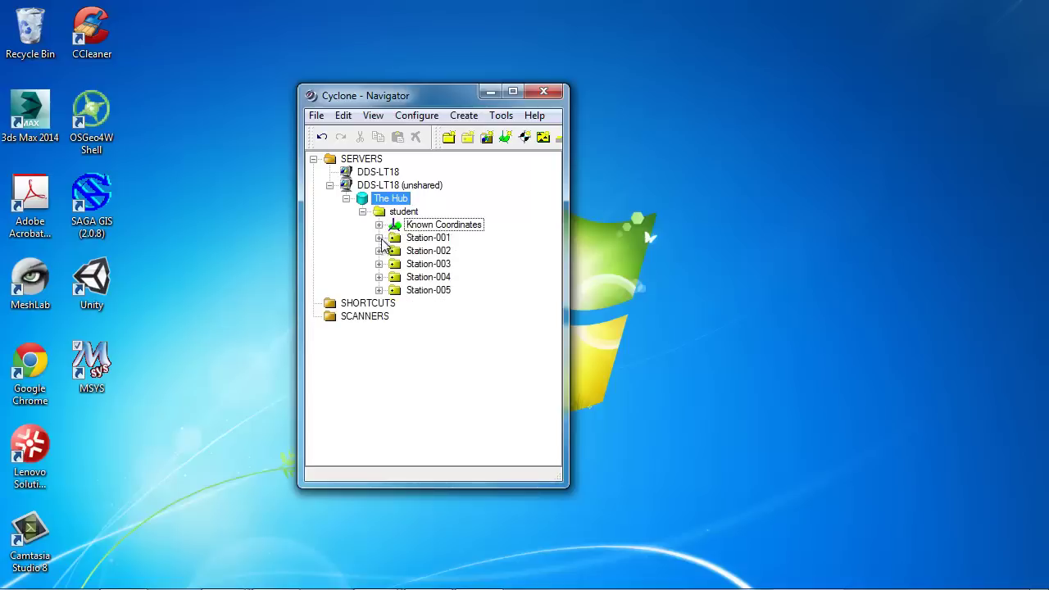
left_click(379, 237)
left_click(379, 264)
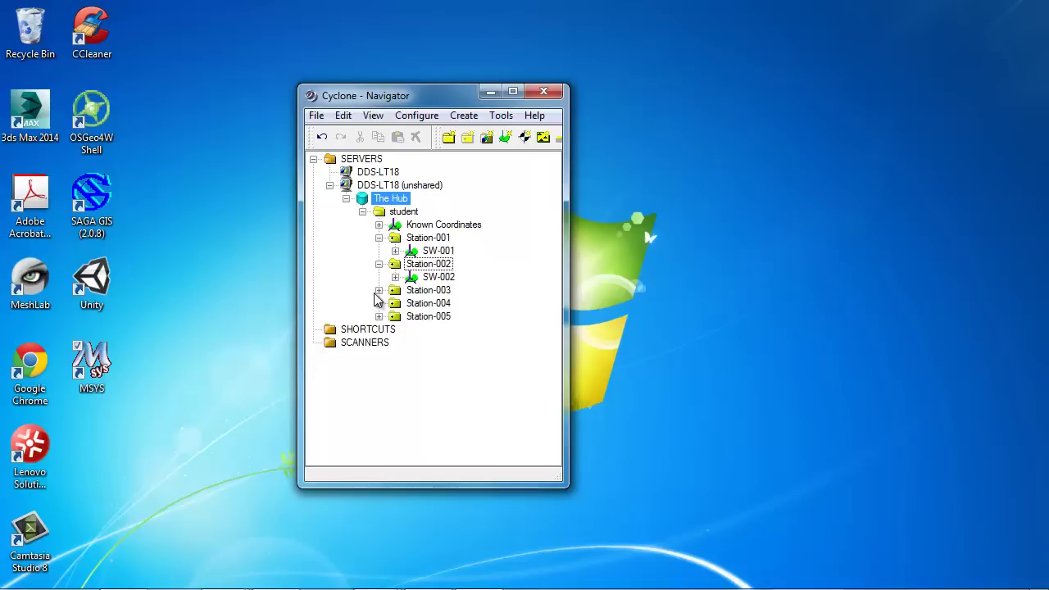
left_click(379, 290)
left_click(378, 316)
left_click(379, 342)
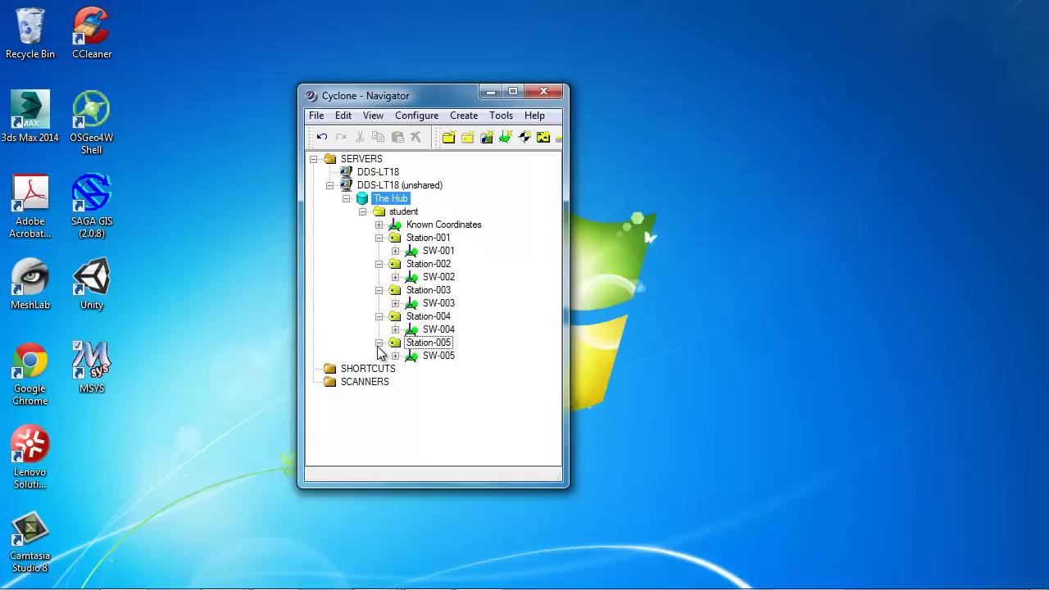